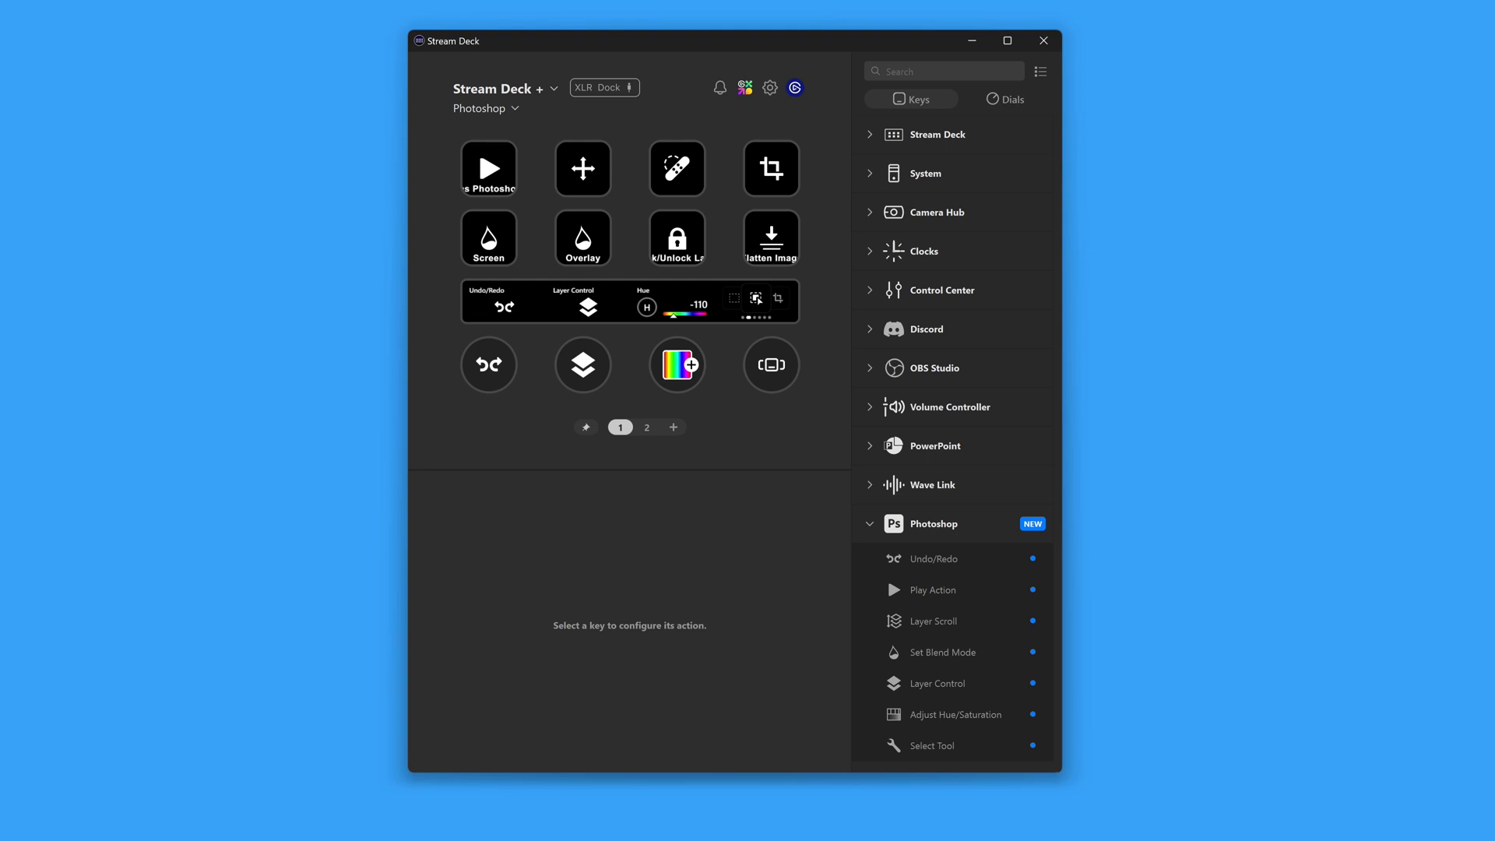
scroll(887, 573, "down", 5)
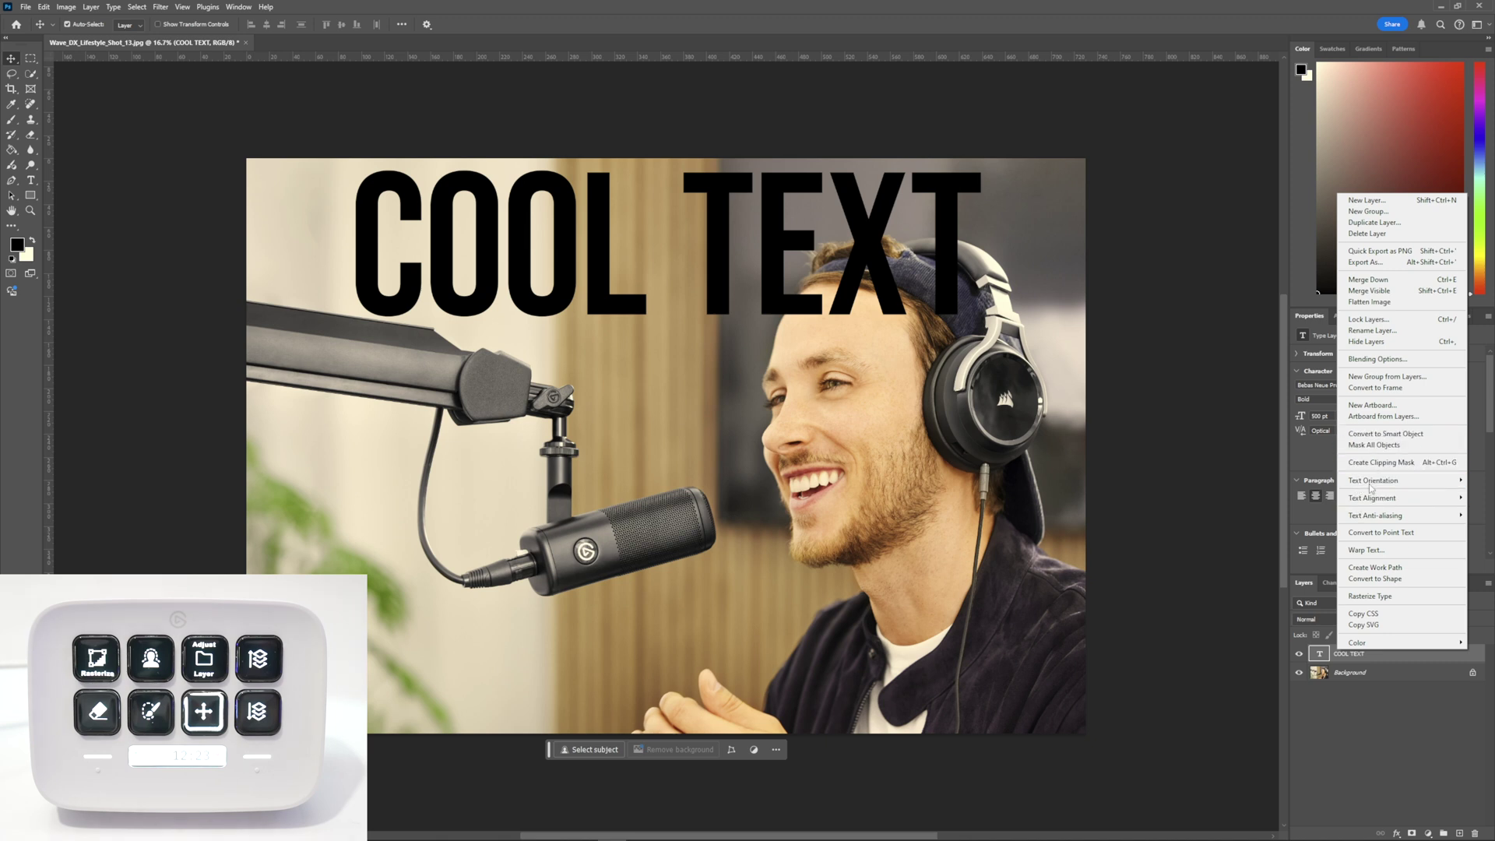
Dismiss the layer options and rasterize the COOL TEXT headline into pixels
left_click(1161, 574)
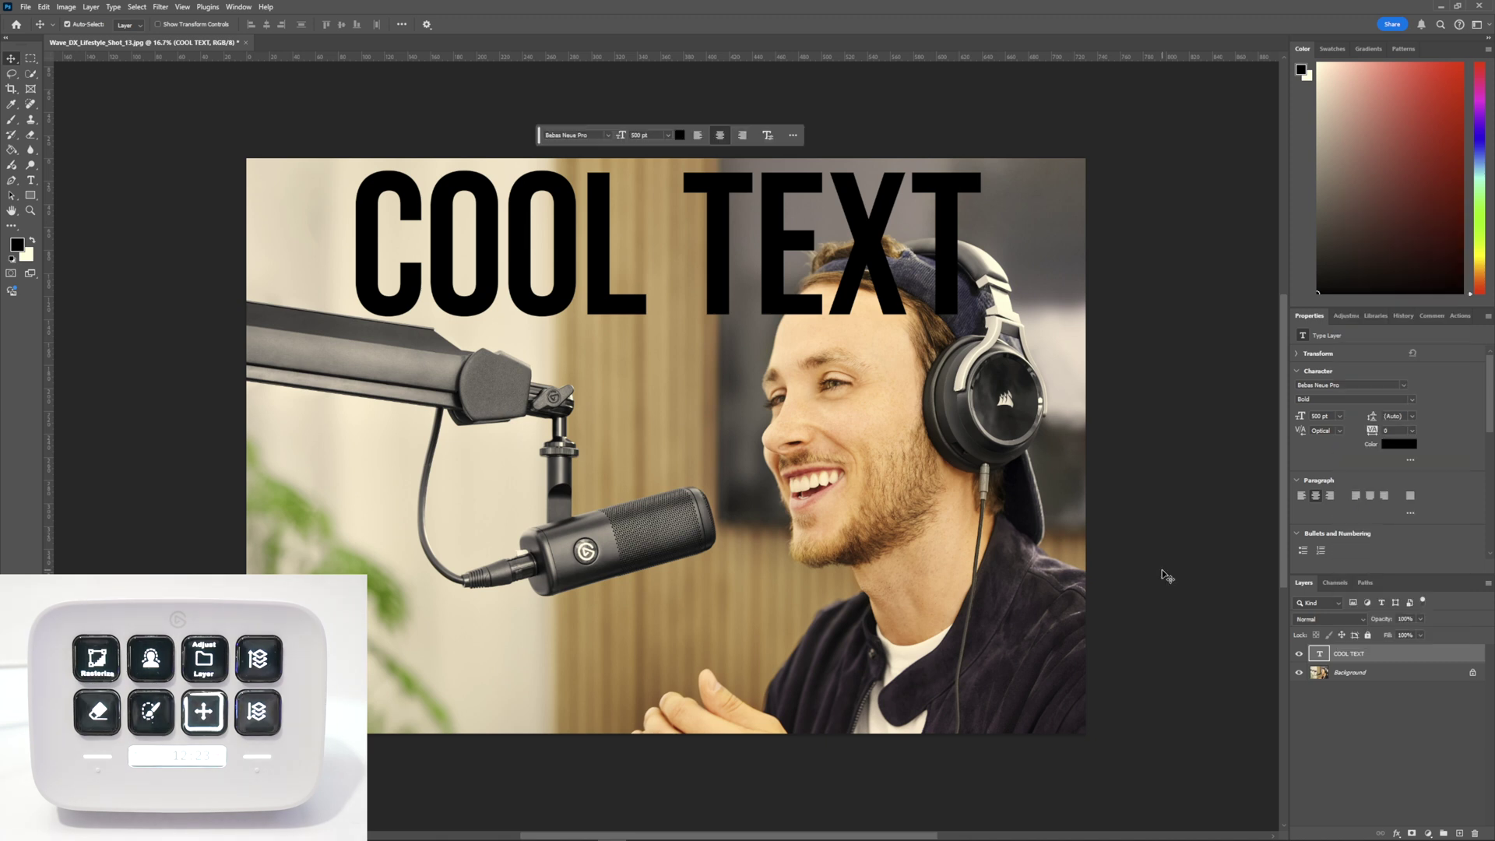
key("ctrl+alt+shift+r")
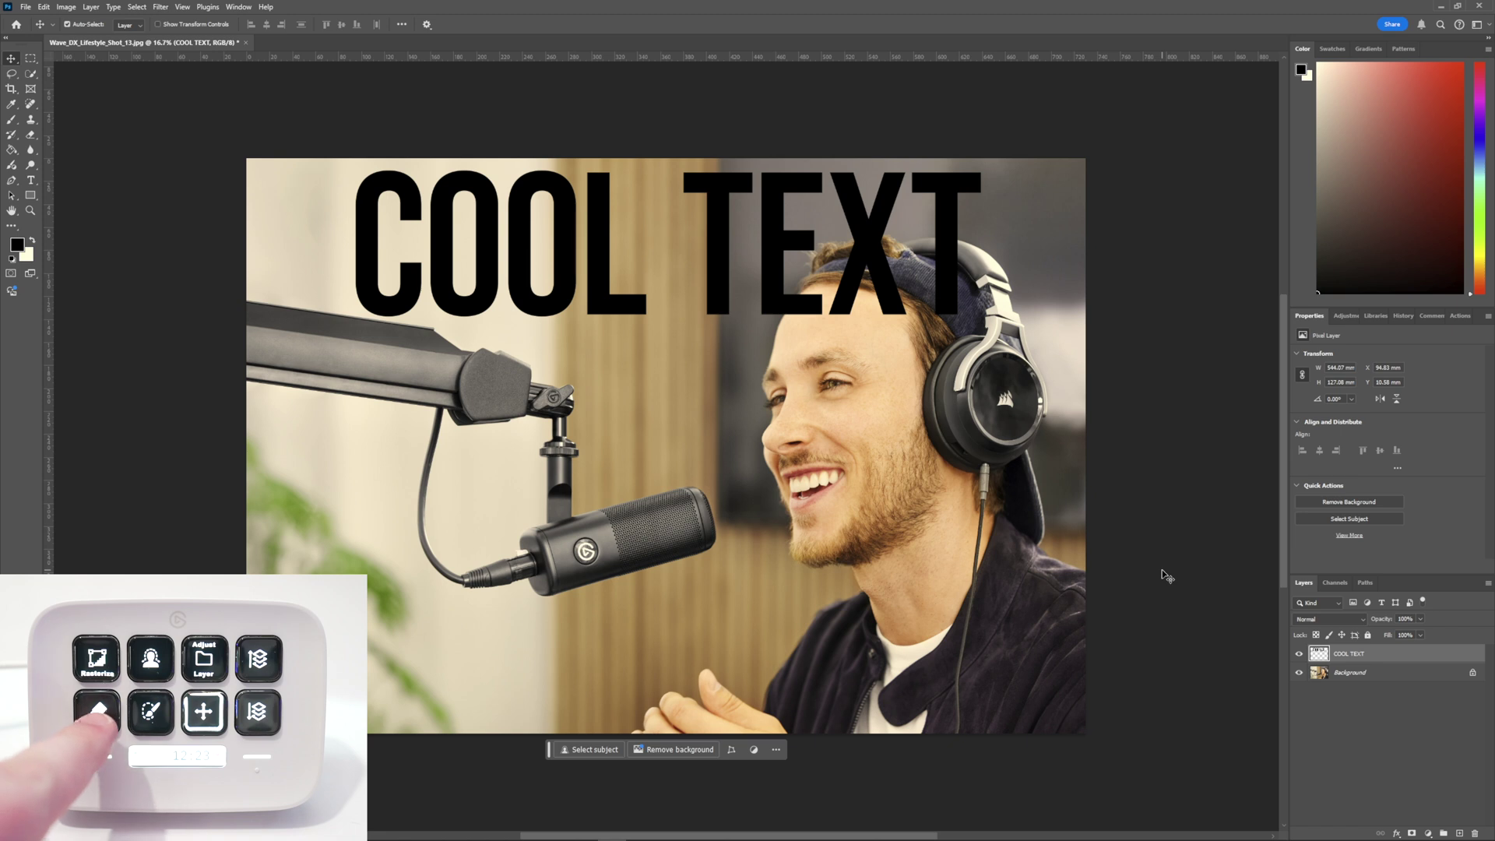
key("e")
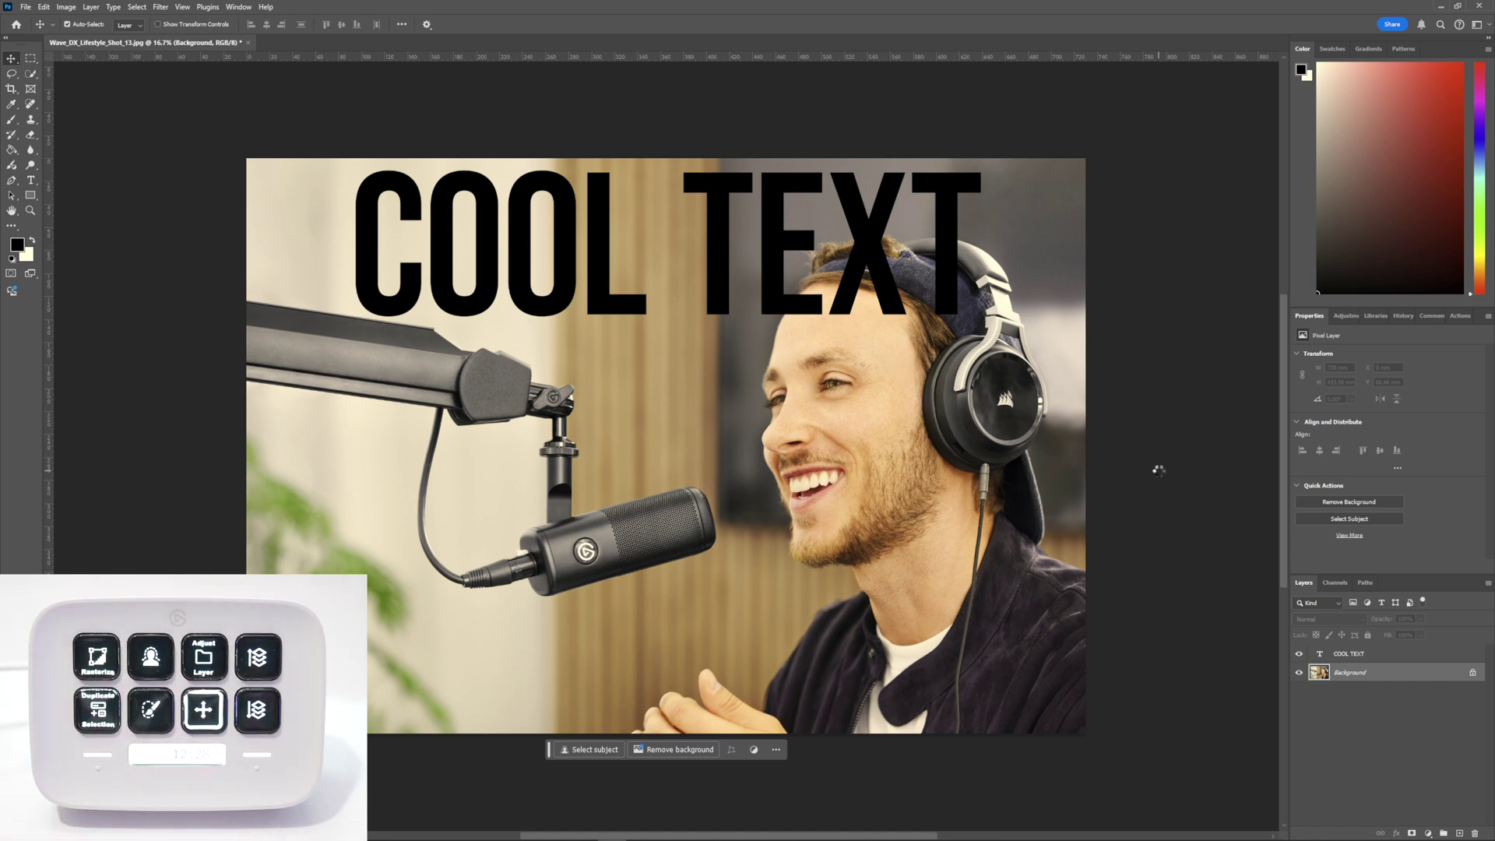
Select the man and microphone with Select Subject and copy them onto a new Layer 1
key("w")
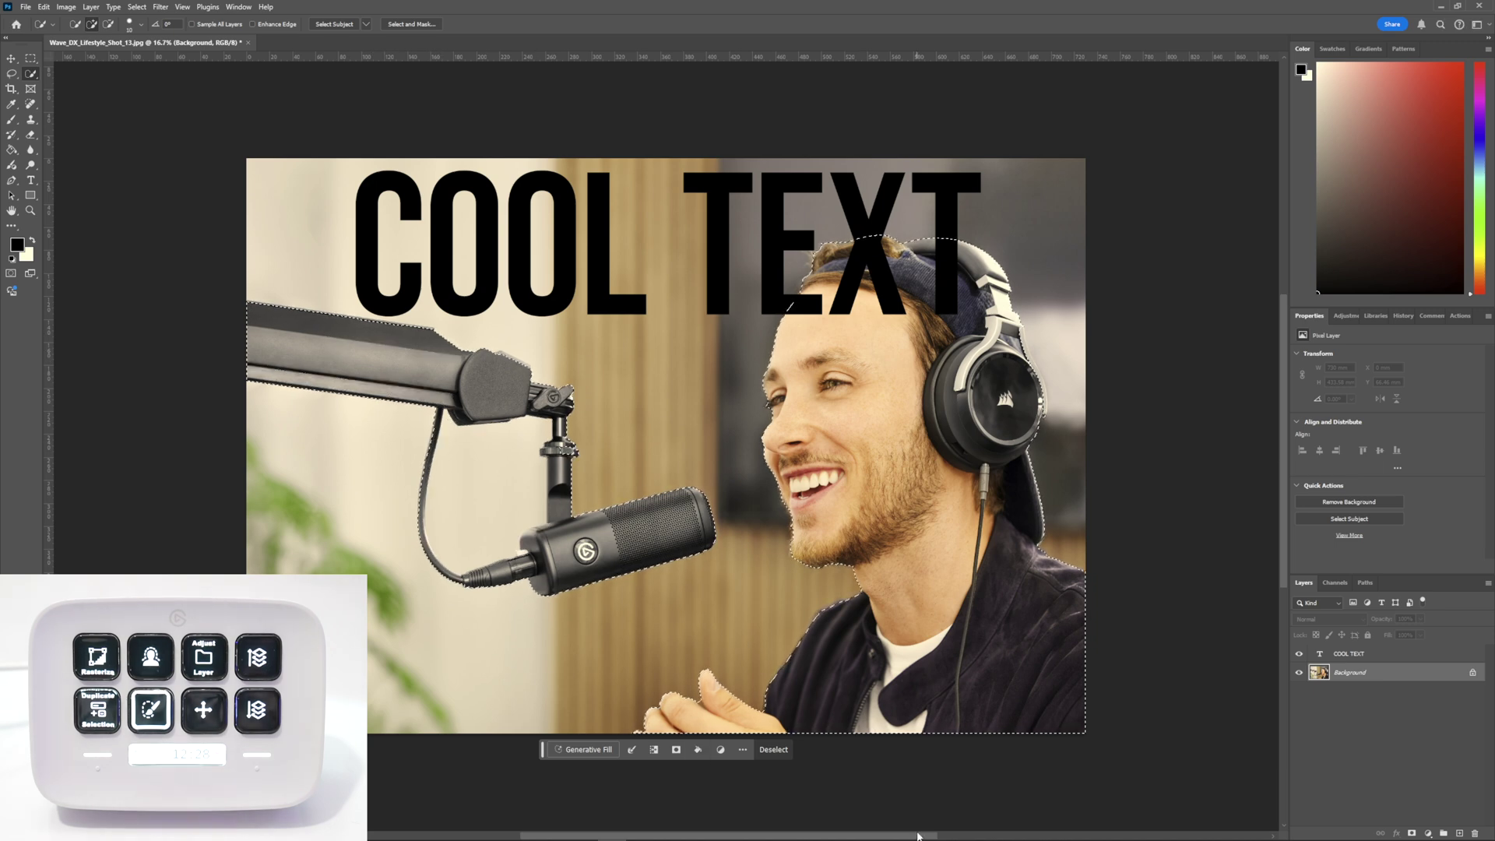
key("ctrl+j")
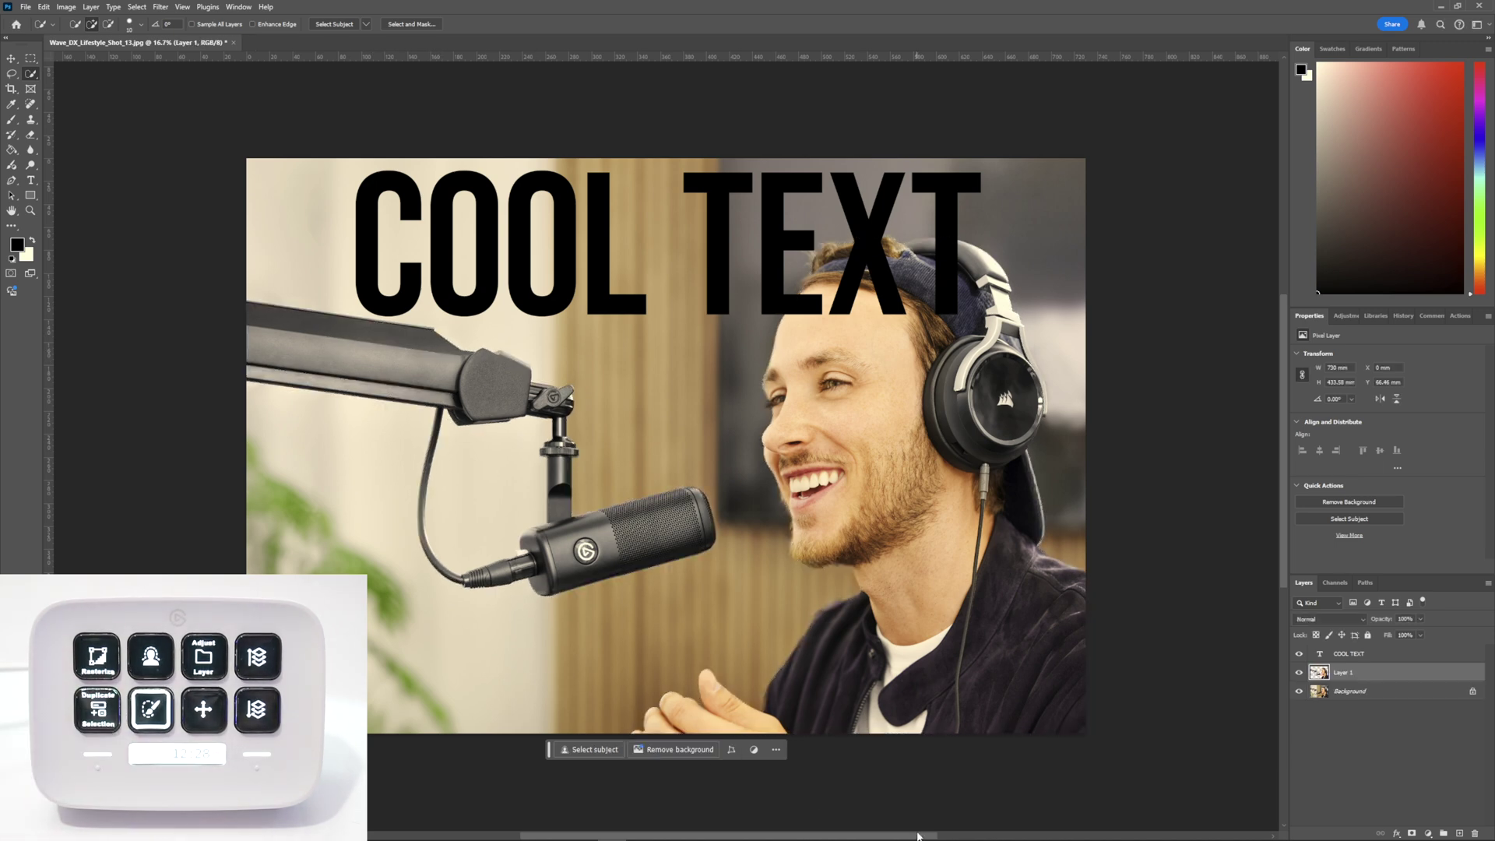
left_click(1300, 692)
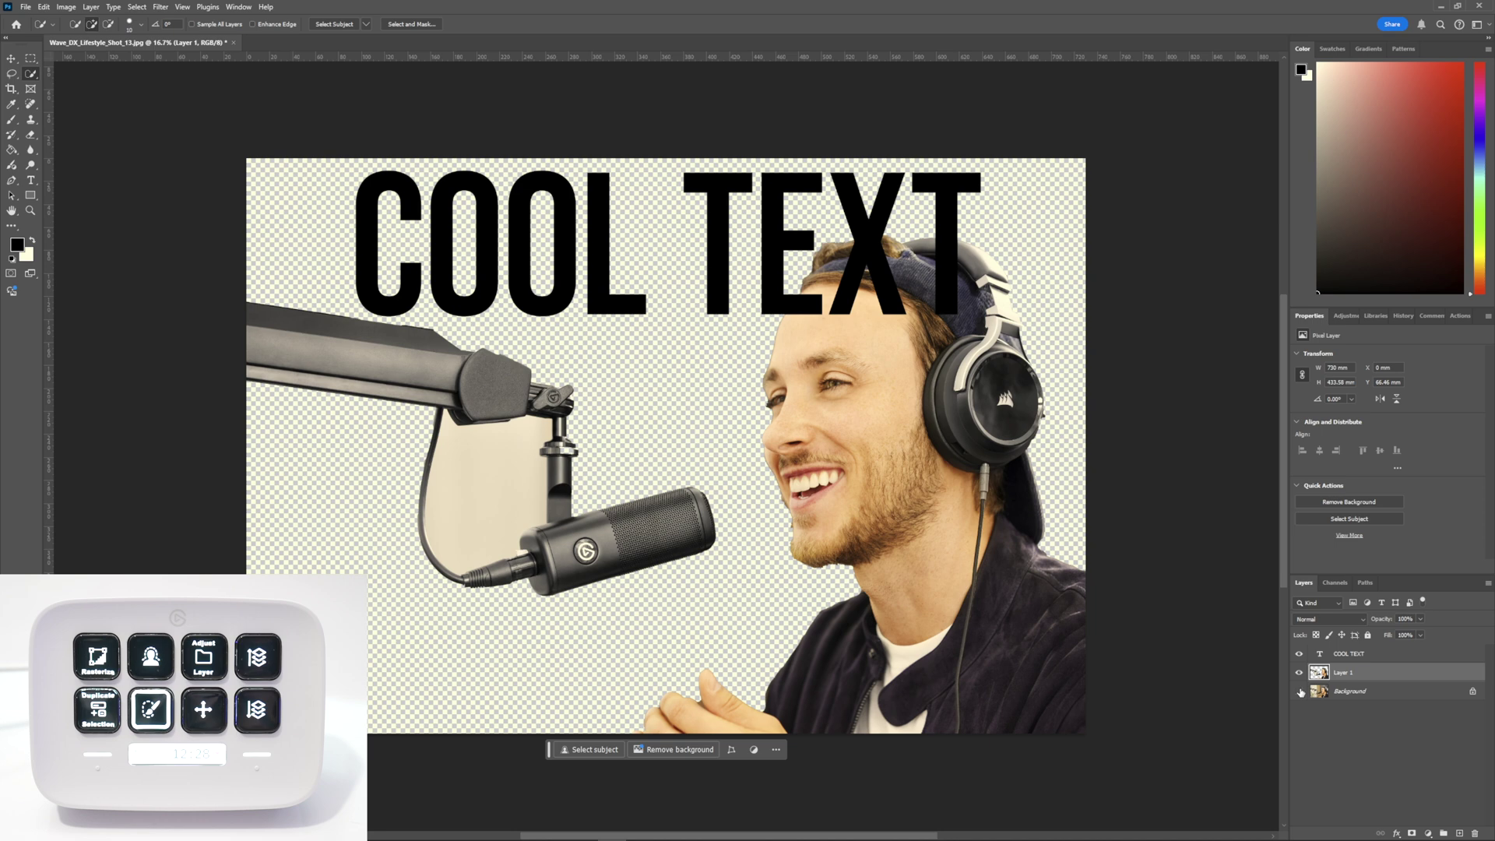
left_click(1300, 692)
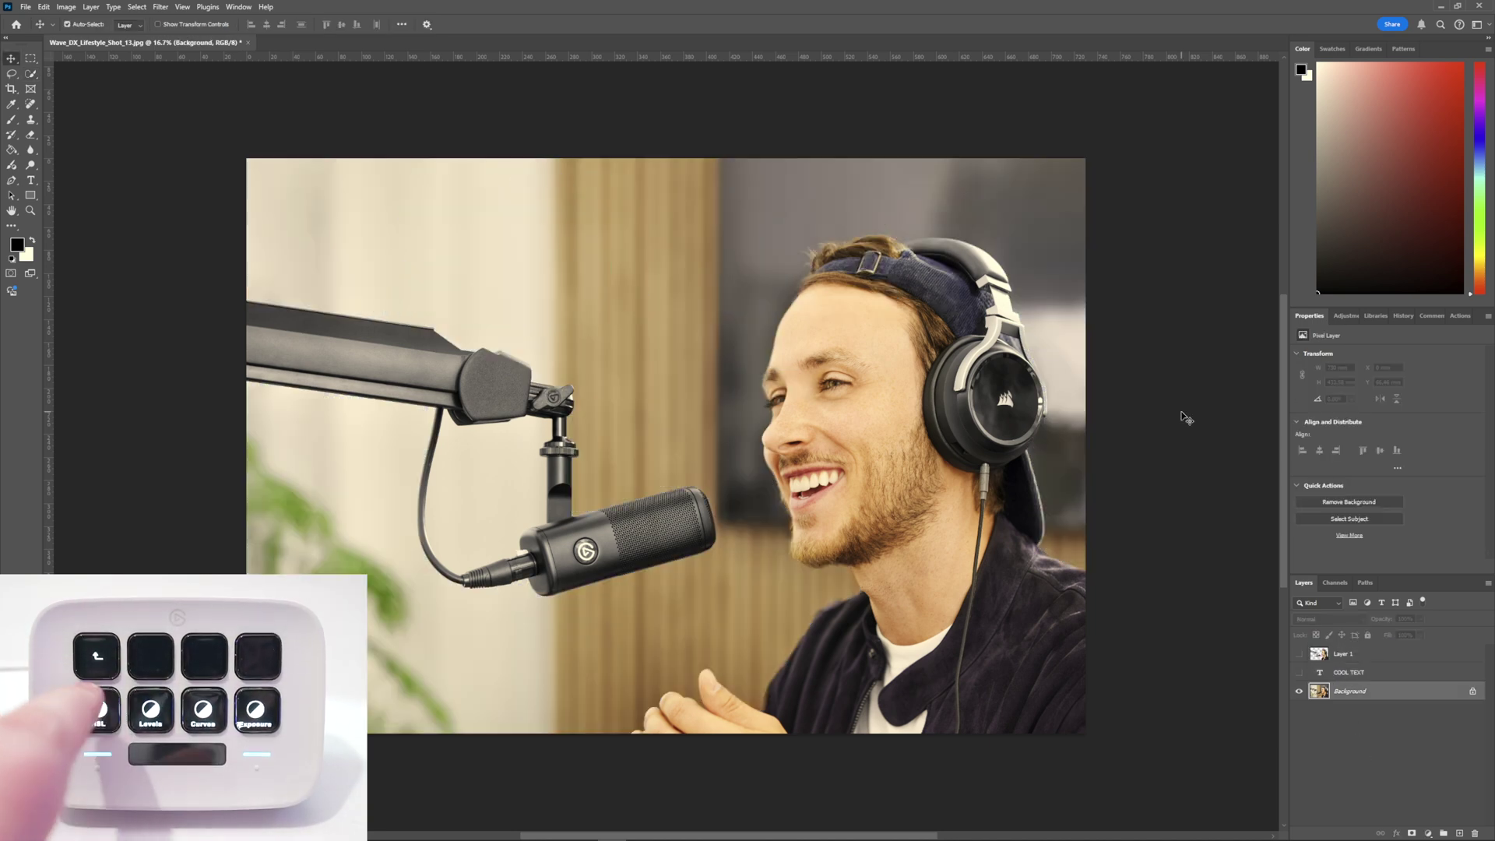
Add a Hue/Saturation 1 adjustment layer and lower its saturation and lightness
key("ctrl+u")
key("Return")
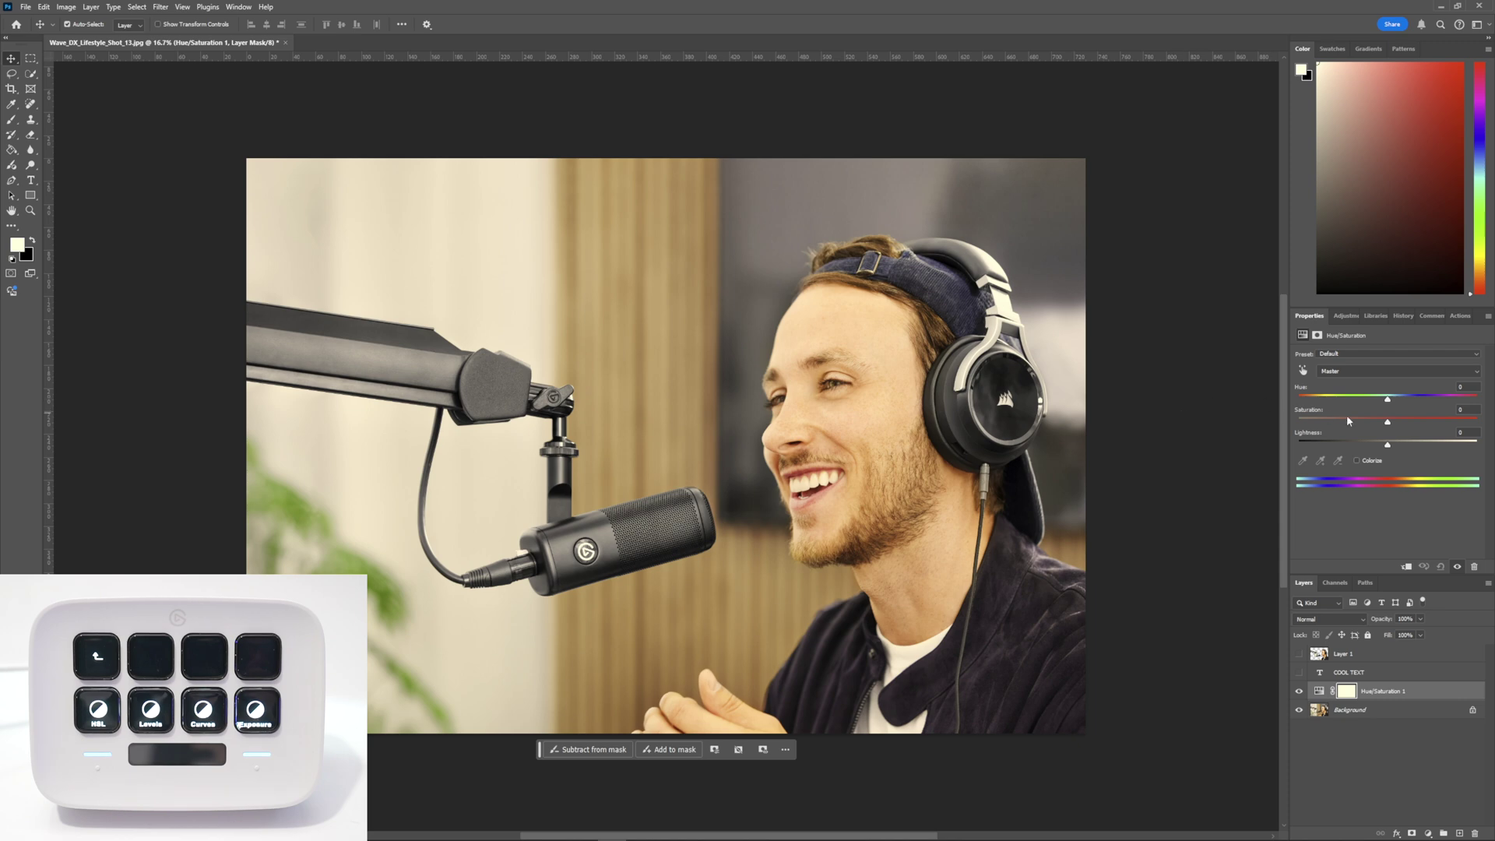
left_click_drag(1388, 401, 1384, 399)
left_click_drag(1387, 446, 1378, 443)
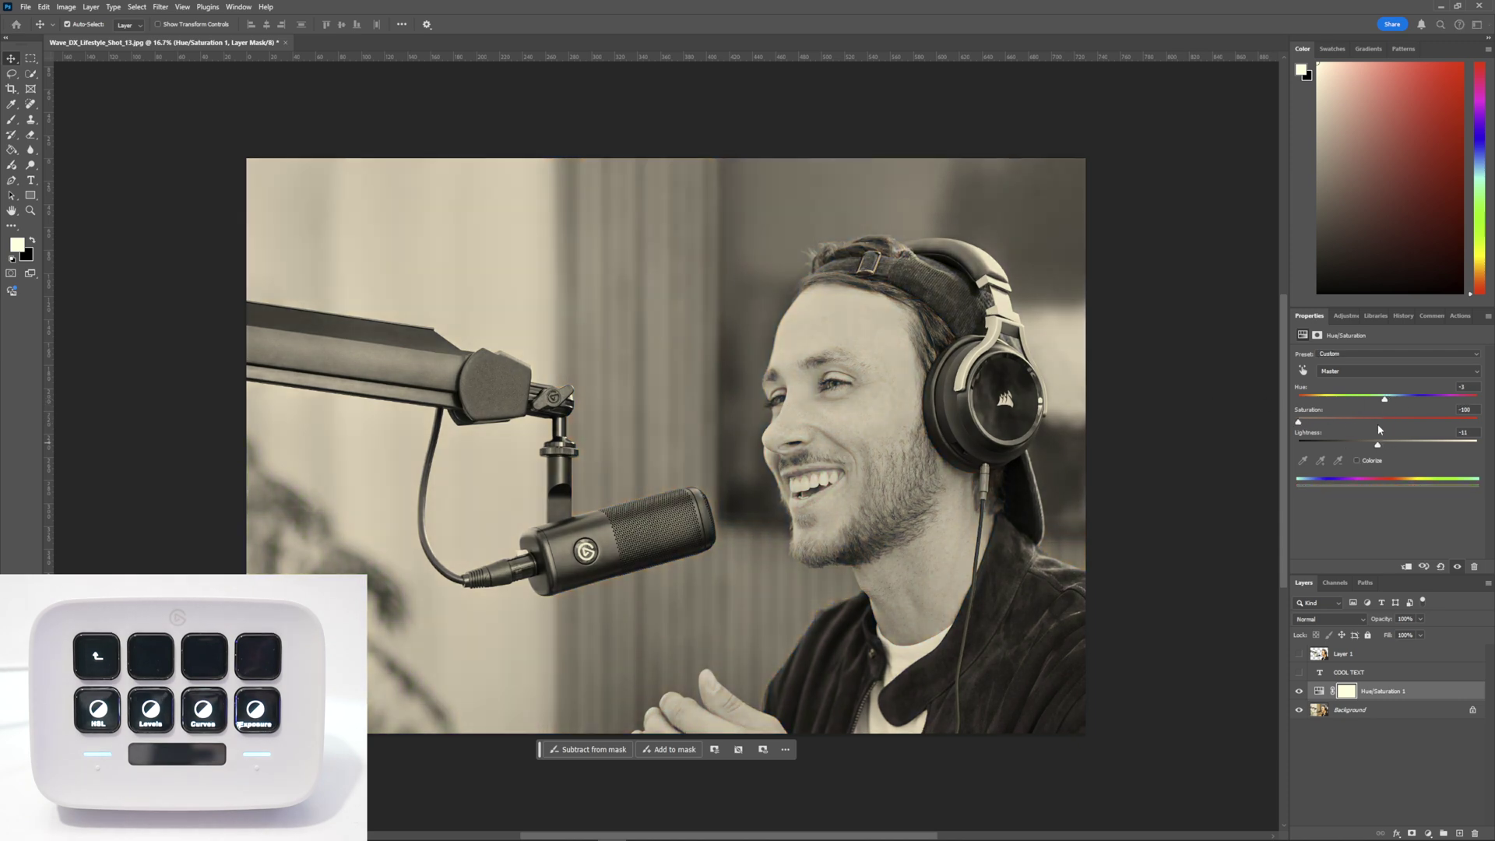
Add a Curves 1 adjustment layer, pulling shadows down and lifting highlights
key("ctrl+m")
key("Return")
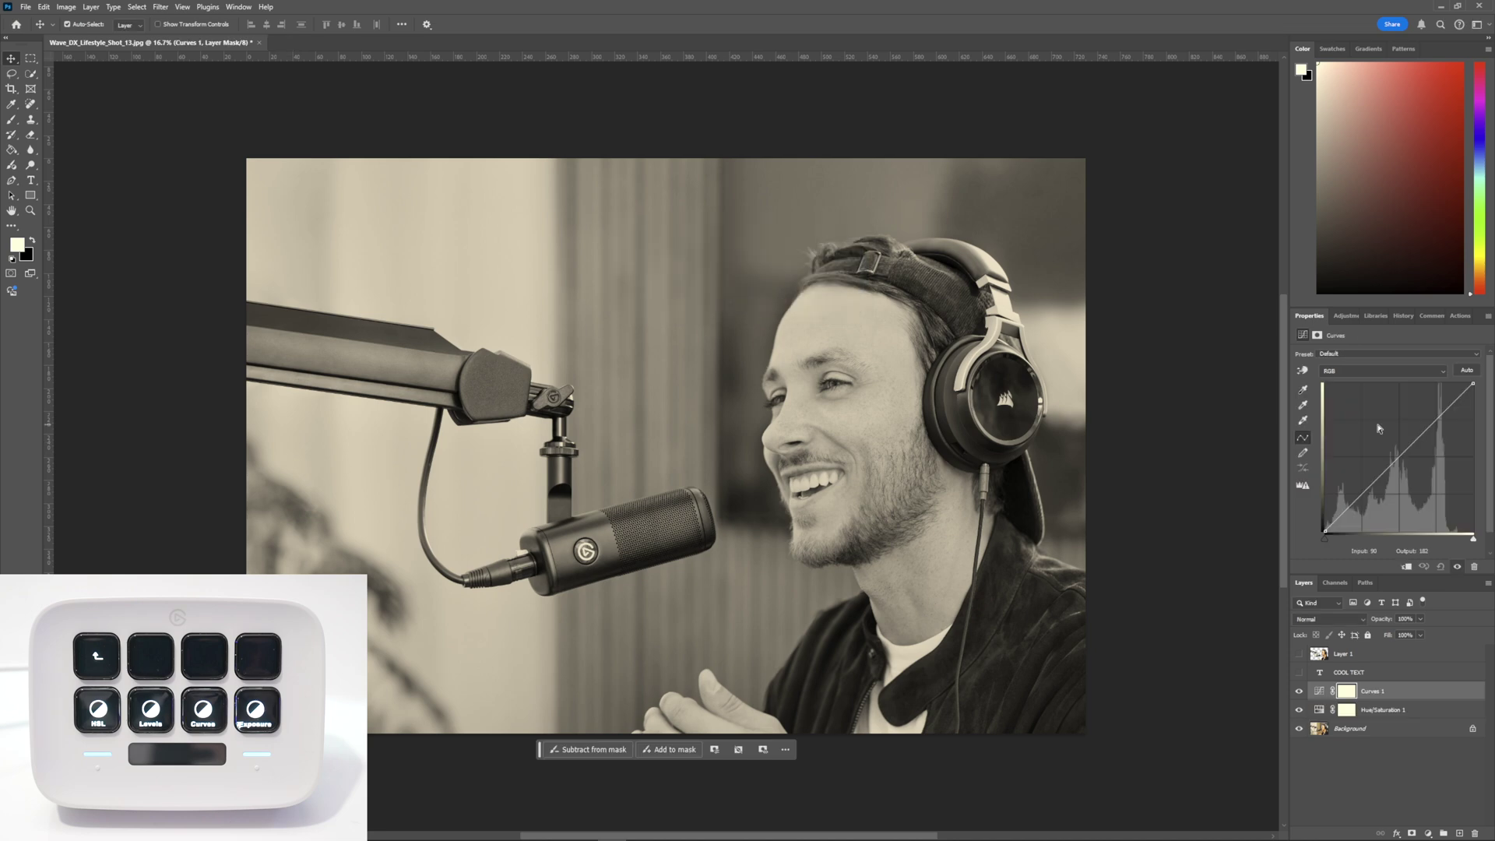
left_click_drag(1368, 489, 1368, 506)
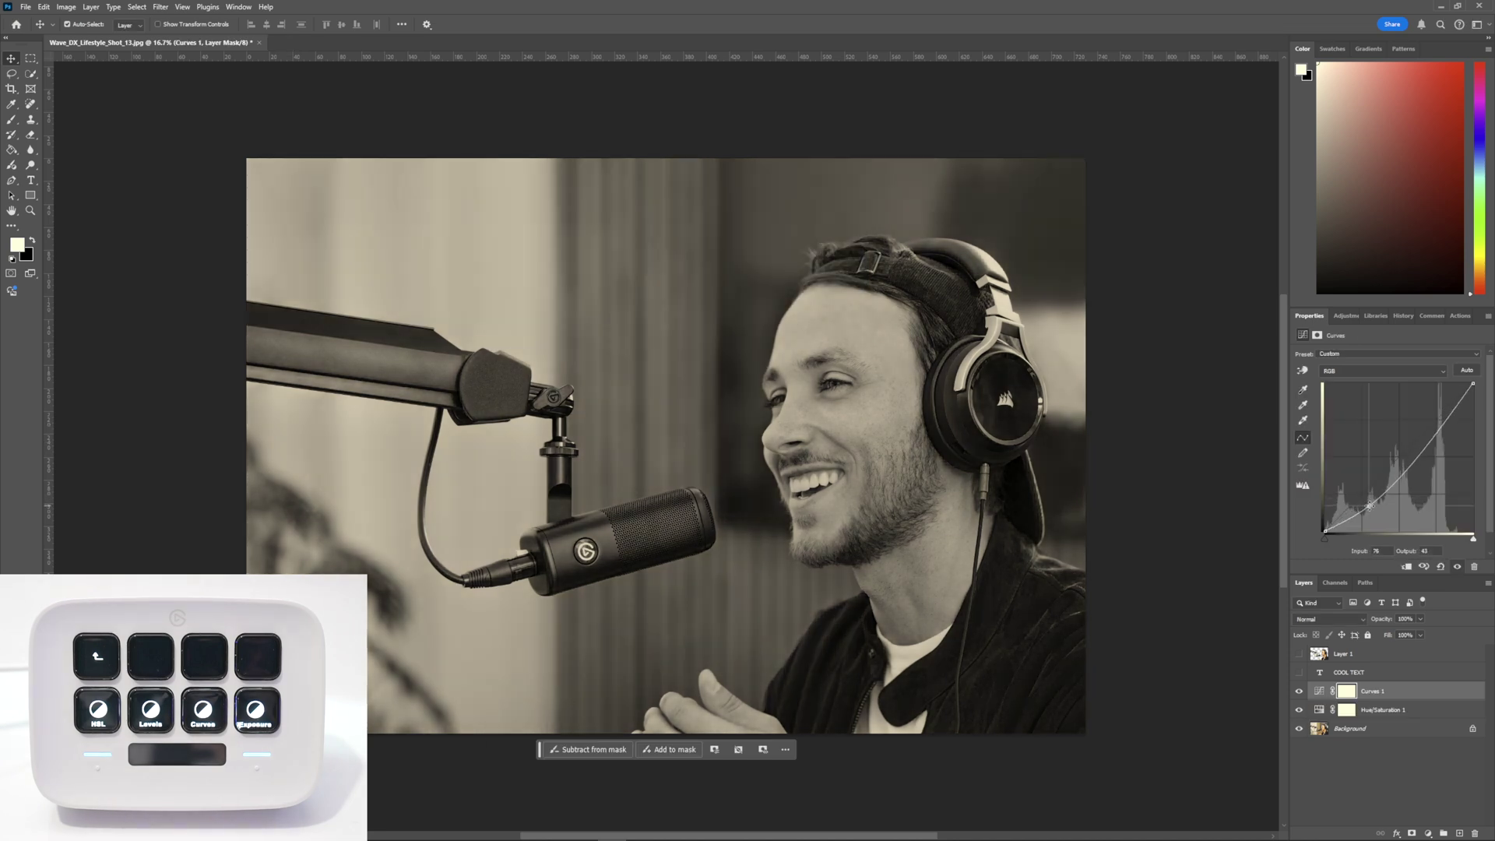
left_click_drag(1460, 407, 1451, 401)
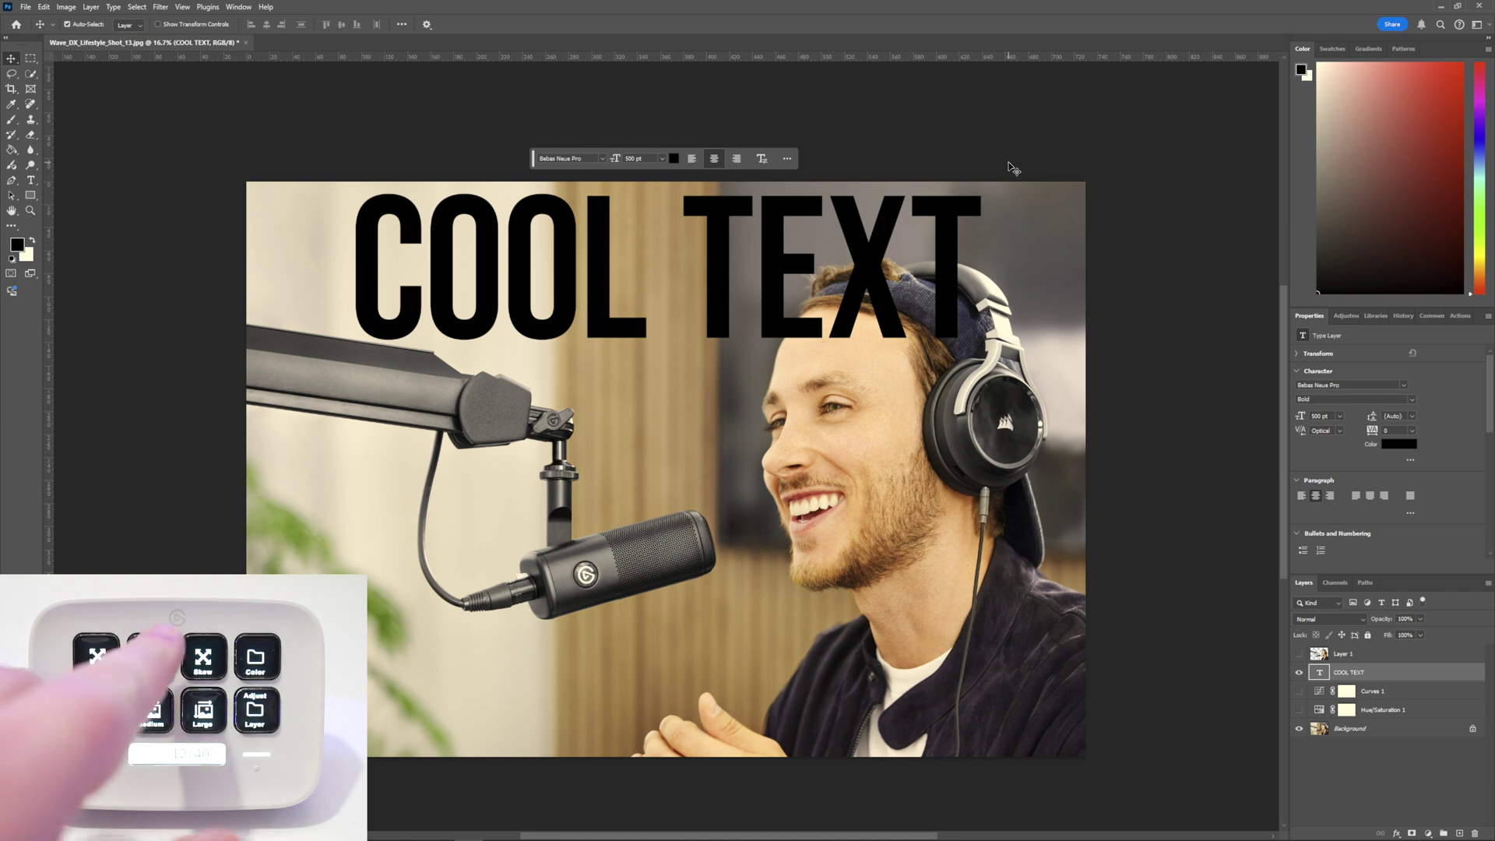
Rotate the headline 90° counter-clockwise, move it to the left edge and shrink it slightly
key("ctrl+alt+shift+r")
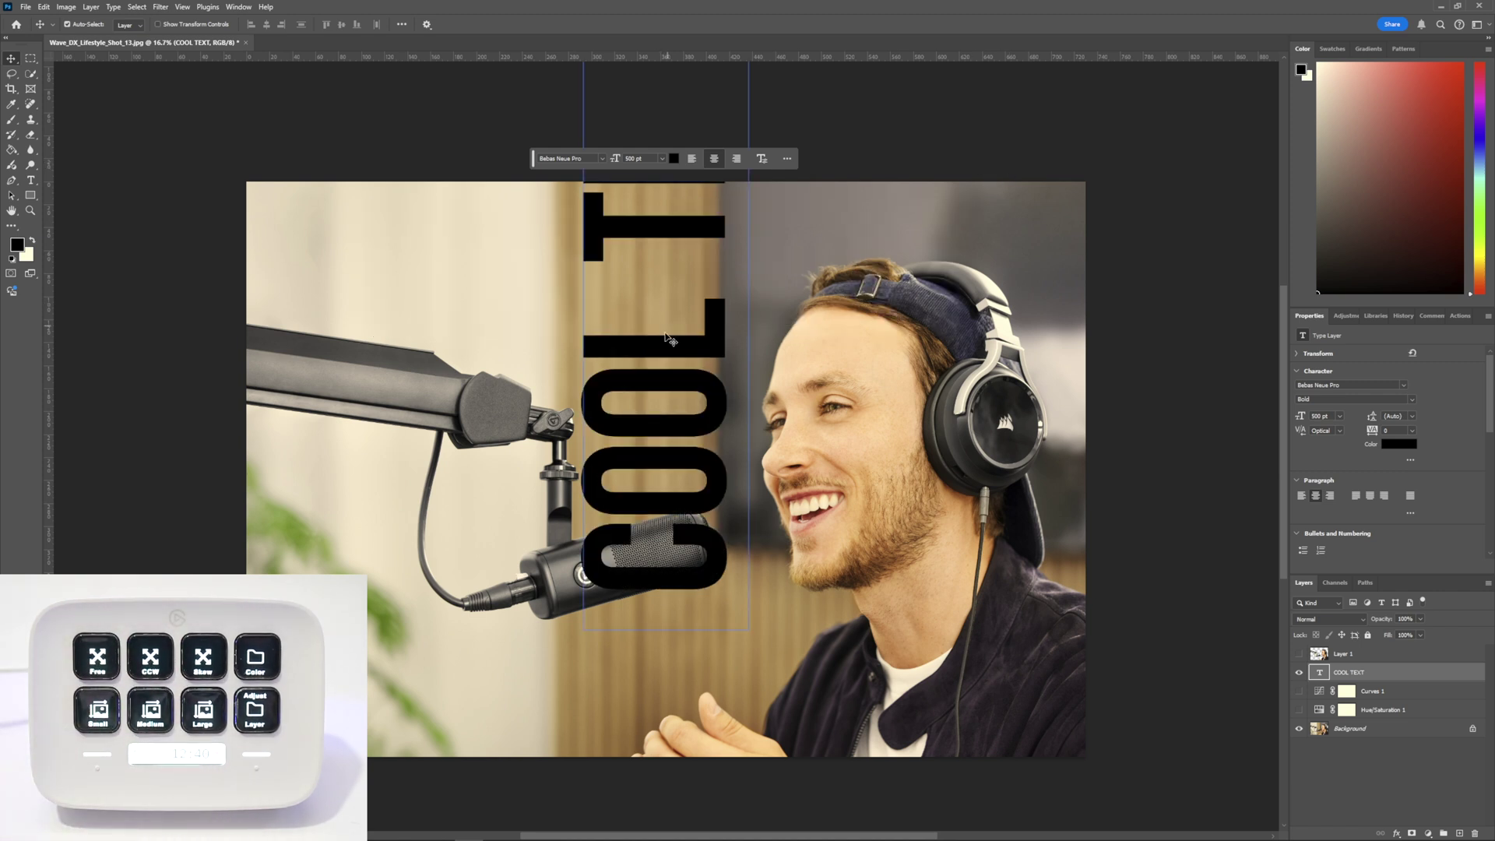
left_click_drag(670, 339, 345, 505)
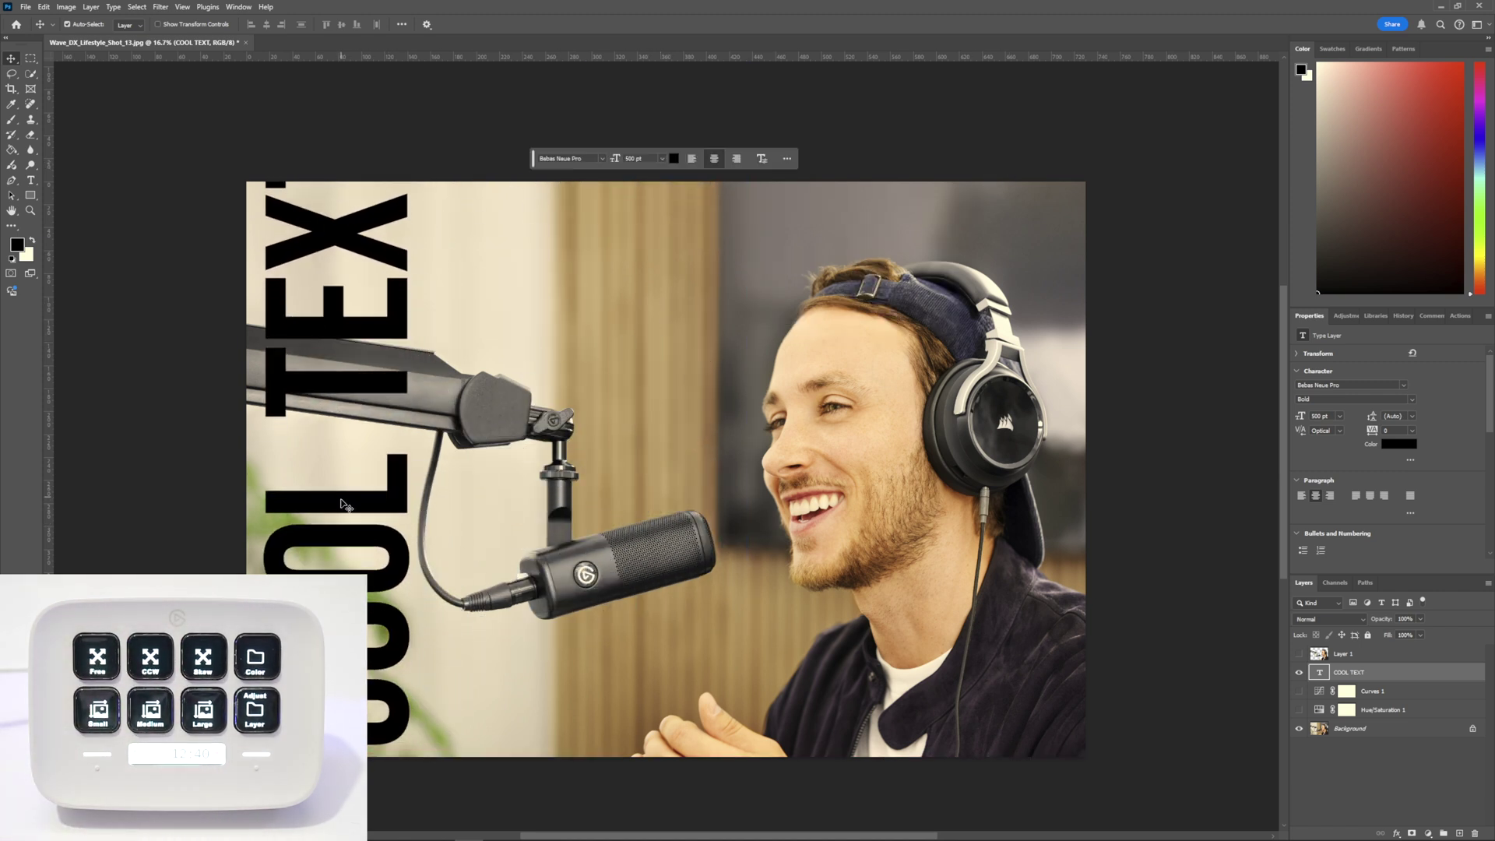
key("ctrl+t")
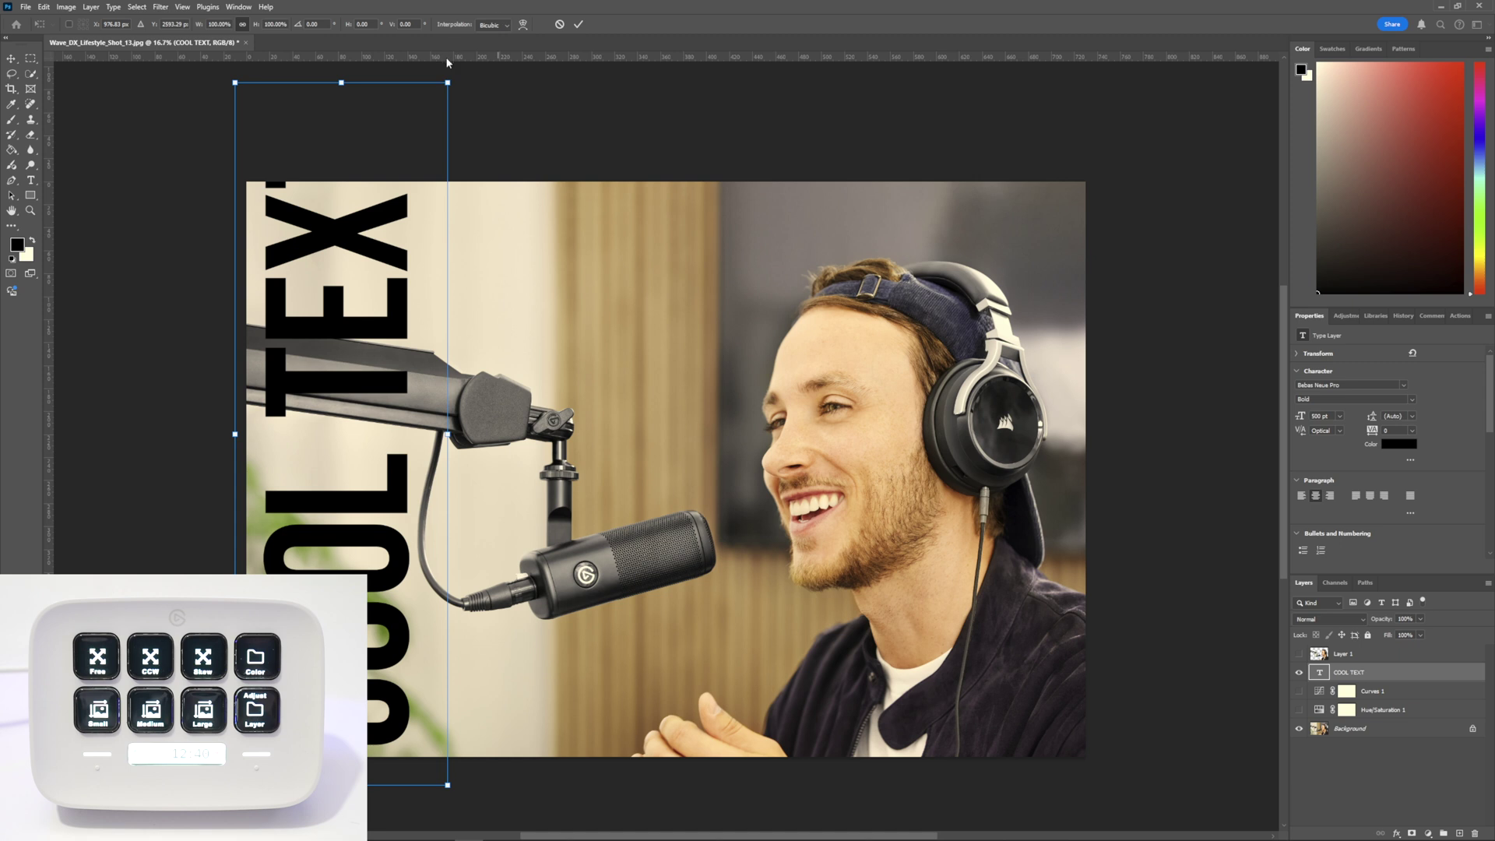
left_click_drag(448, 84, 403, 194)
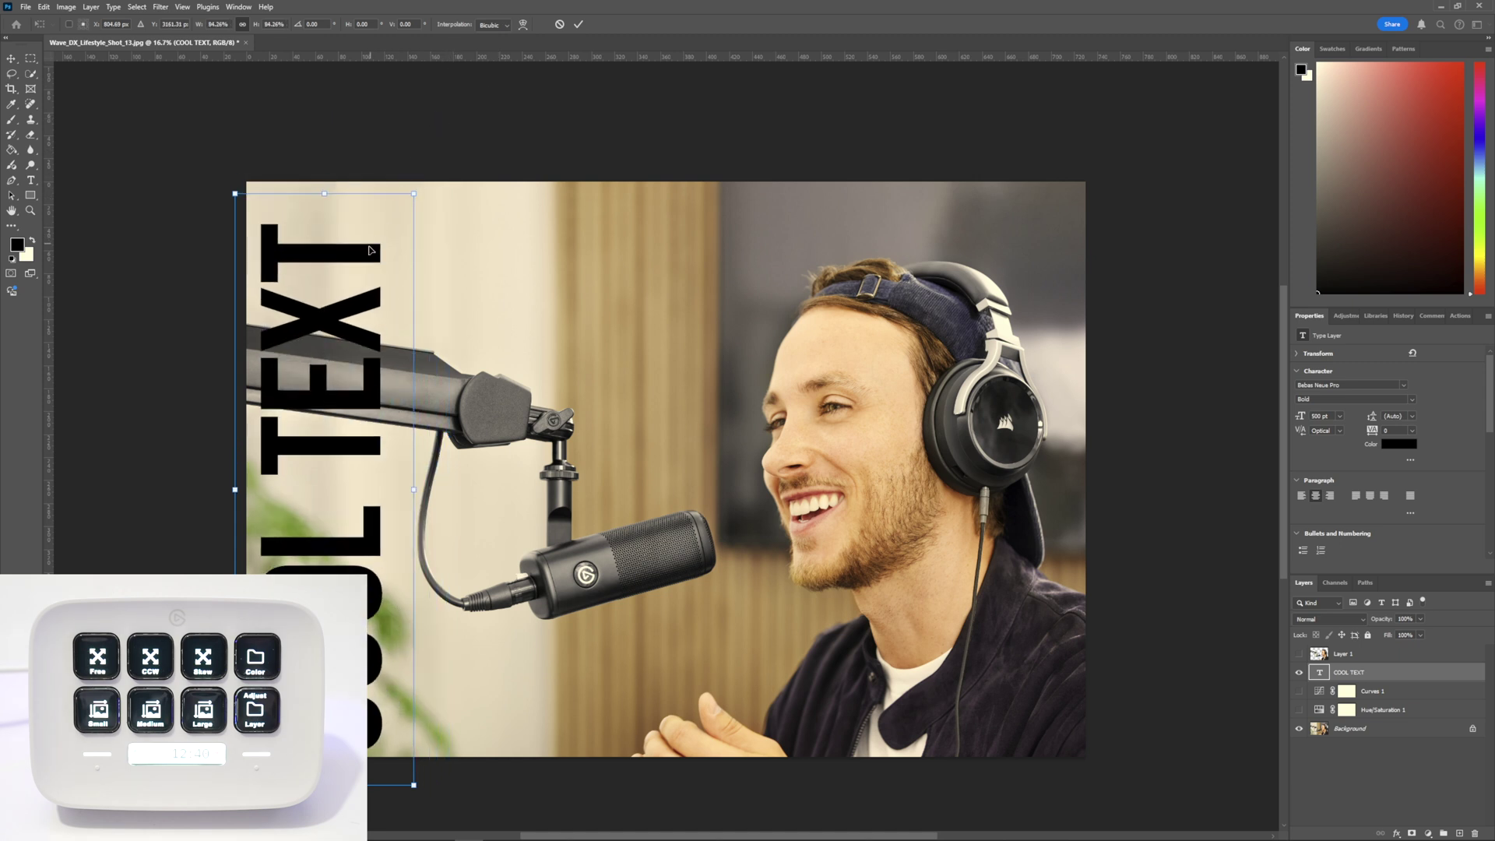
left_click_drag(369, 250, 369, 238)
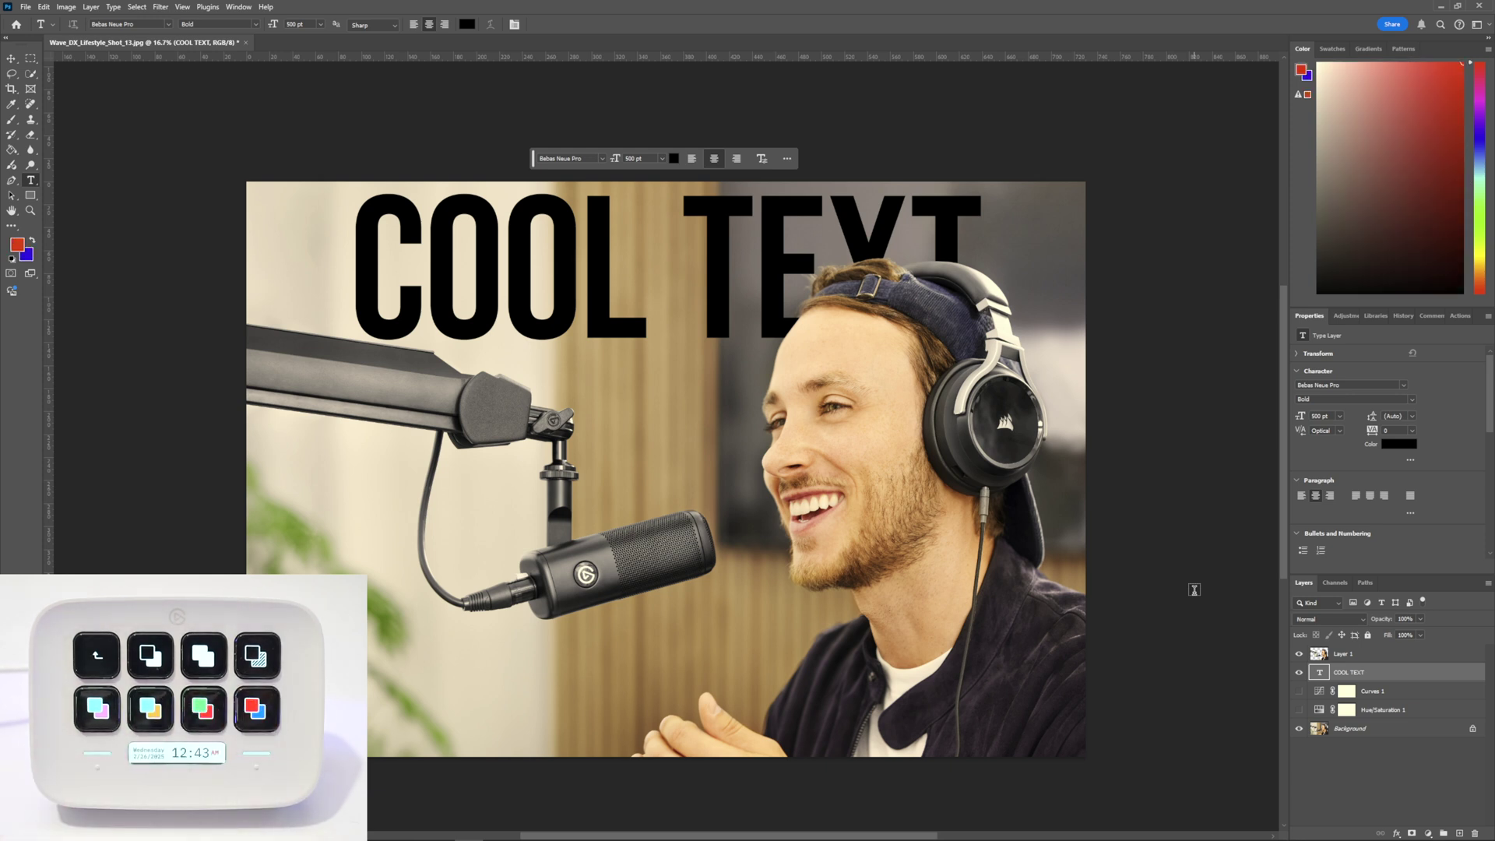
Select the whole COOL TEXT line and recolour it blue from the foreground swatch
triple_click(741, 284)
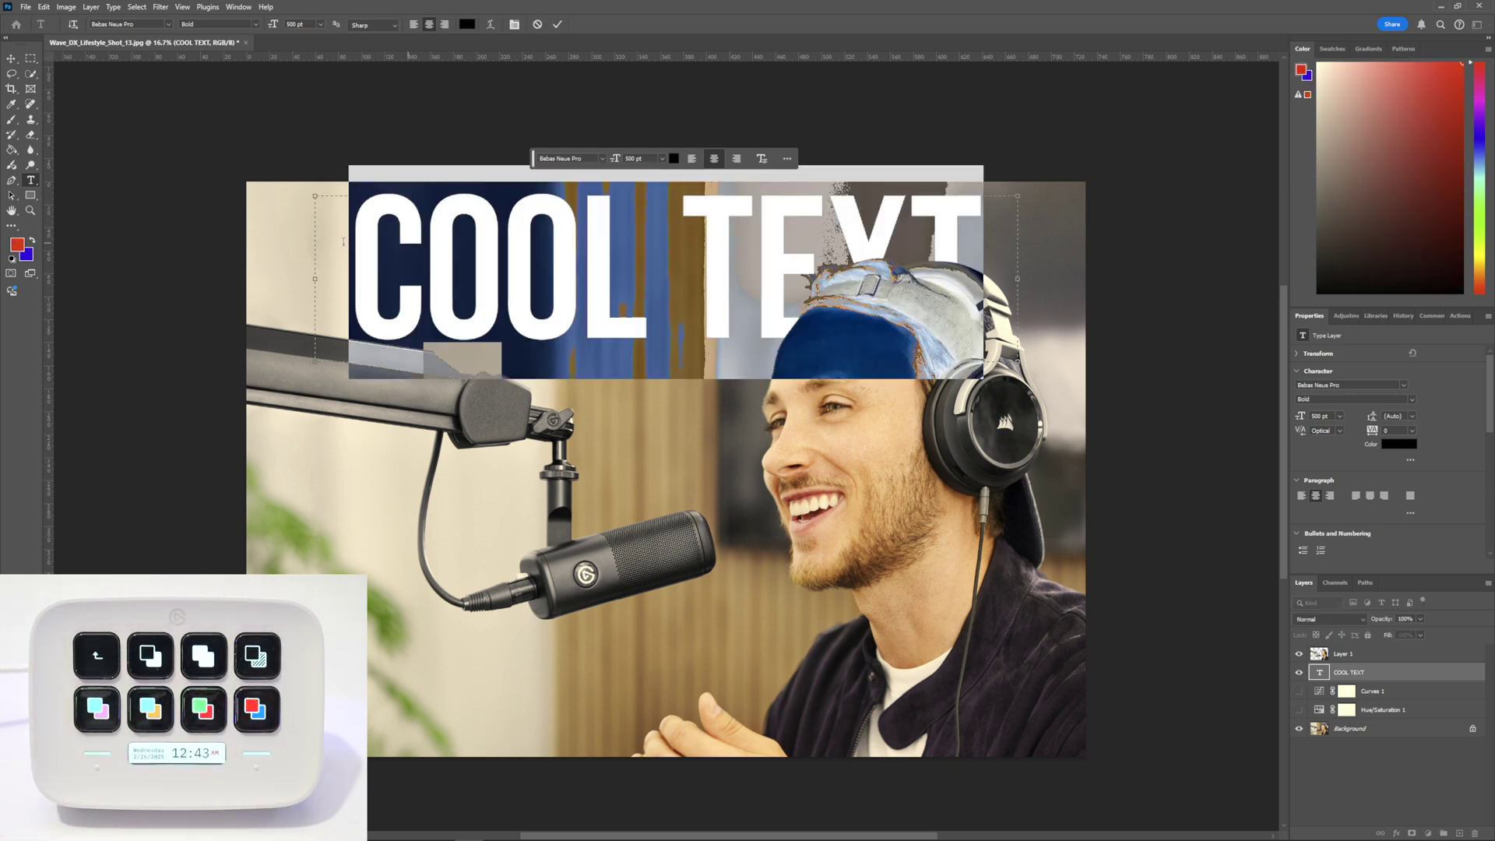
left_click(32, 242)
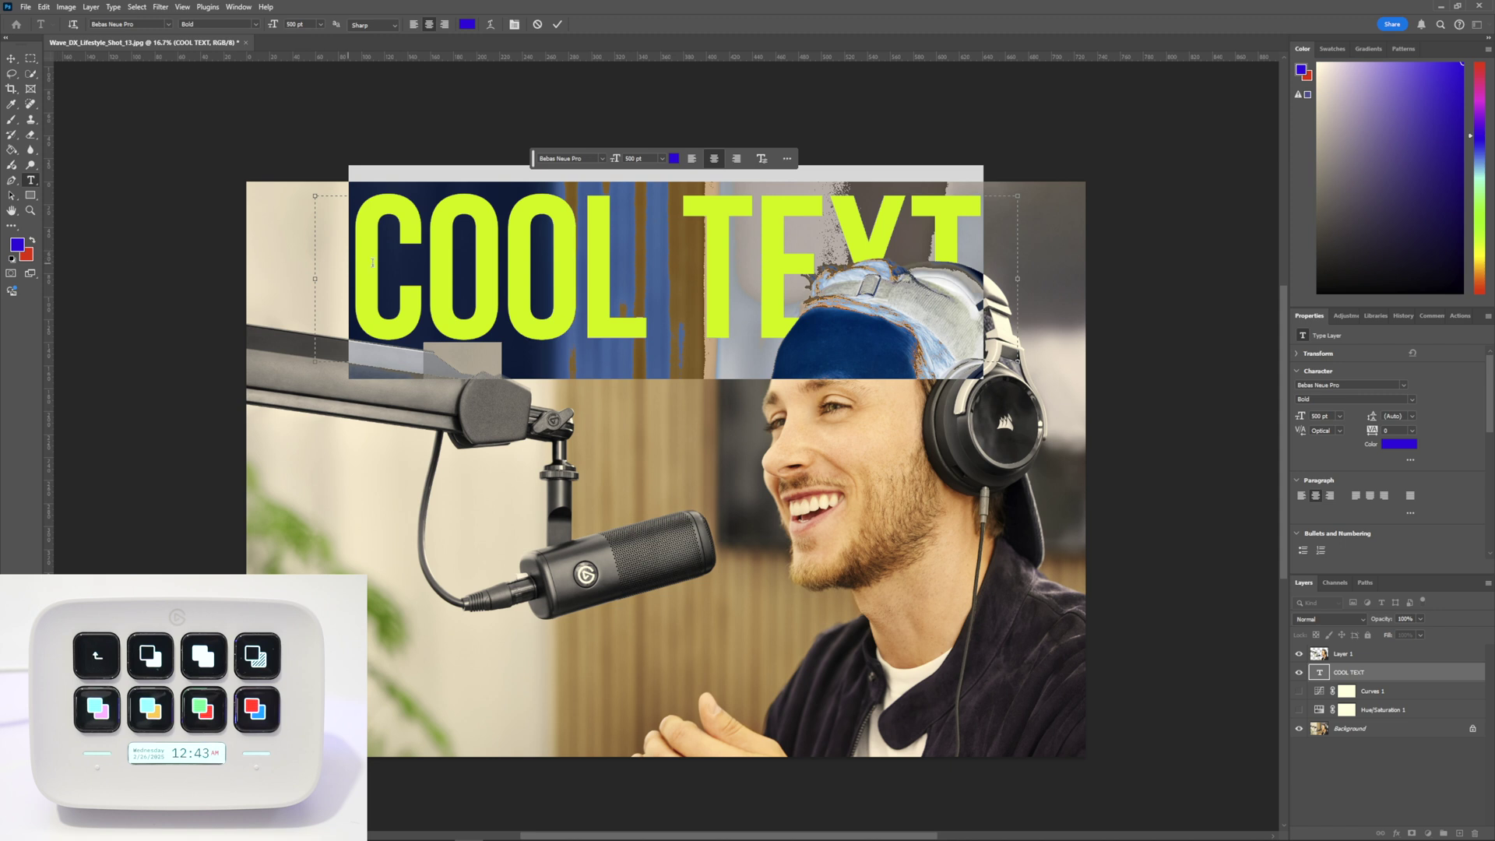
left_click(375, 307)
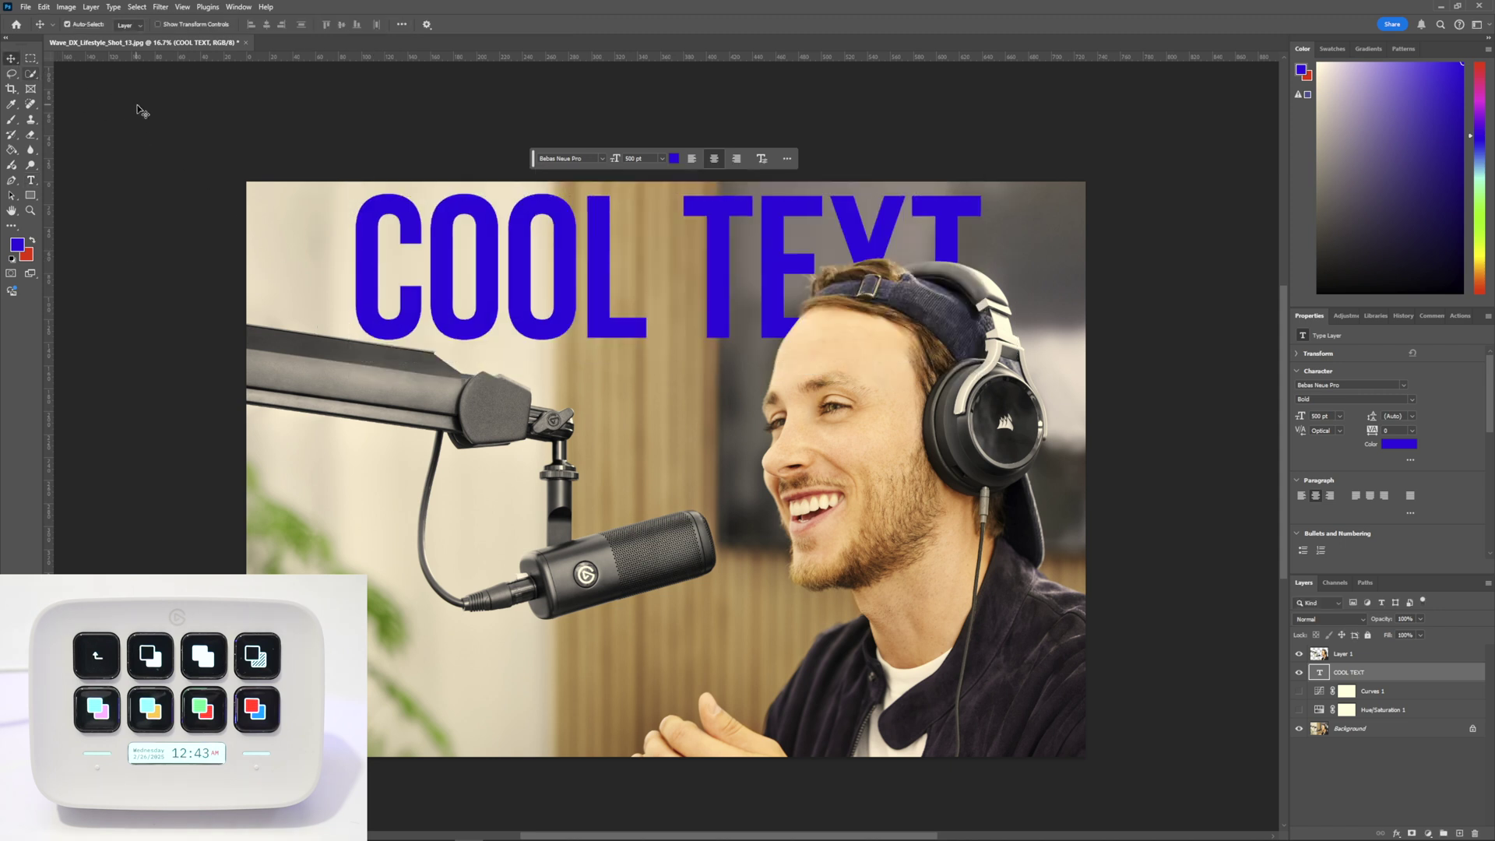
Cancel the colour edit and shrink the image in three steps to about 169×116 mm
key("Escape")
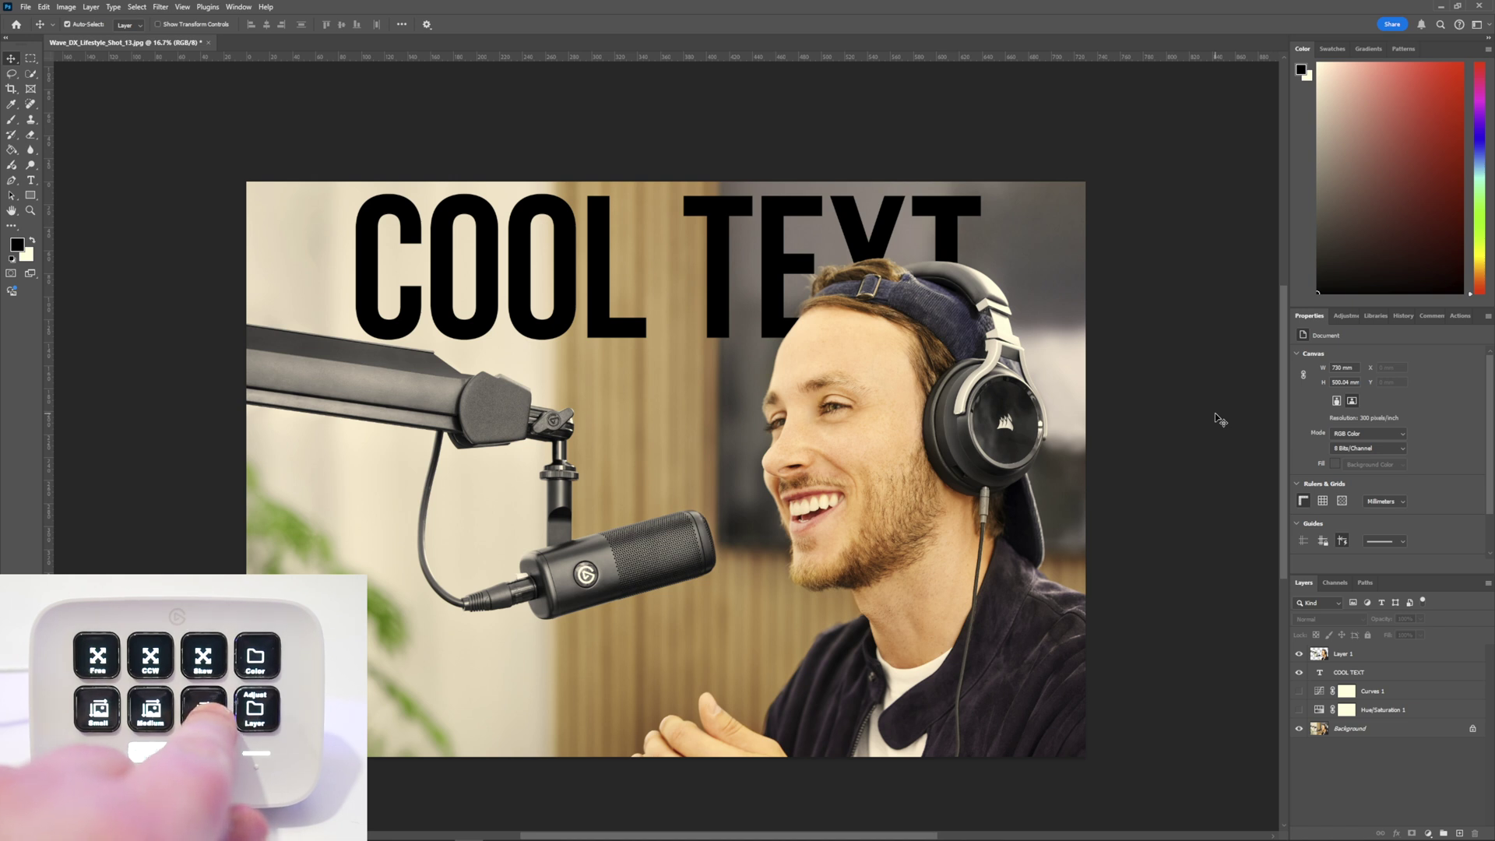
key("ctrl+alt+i")
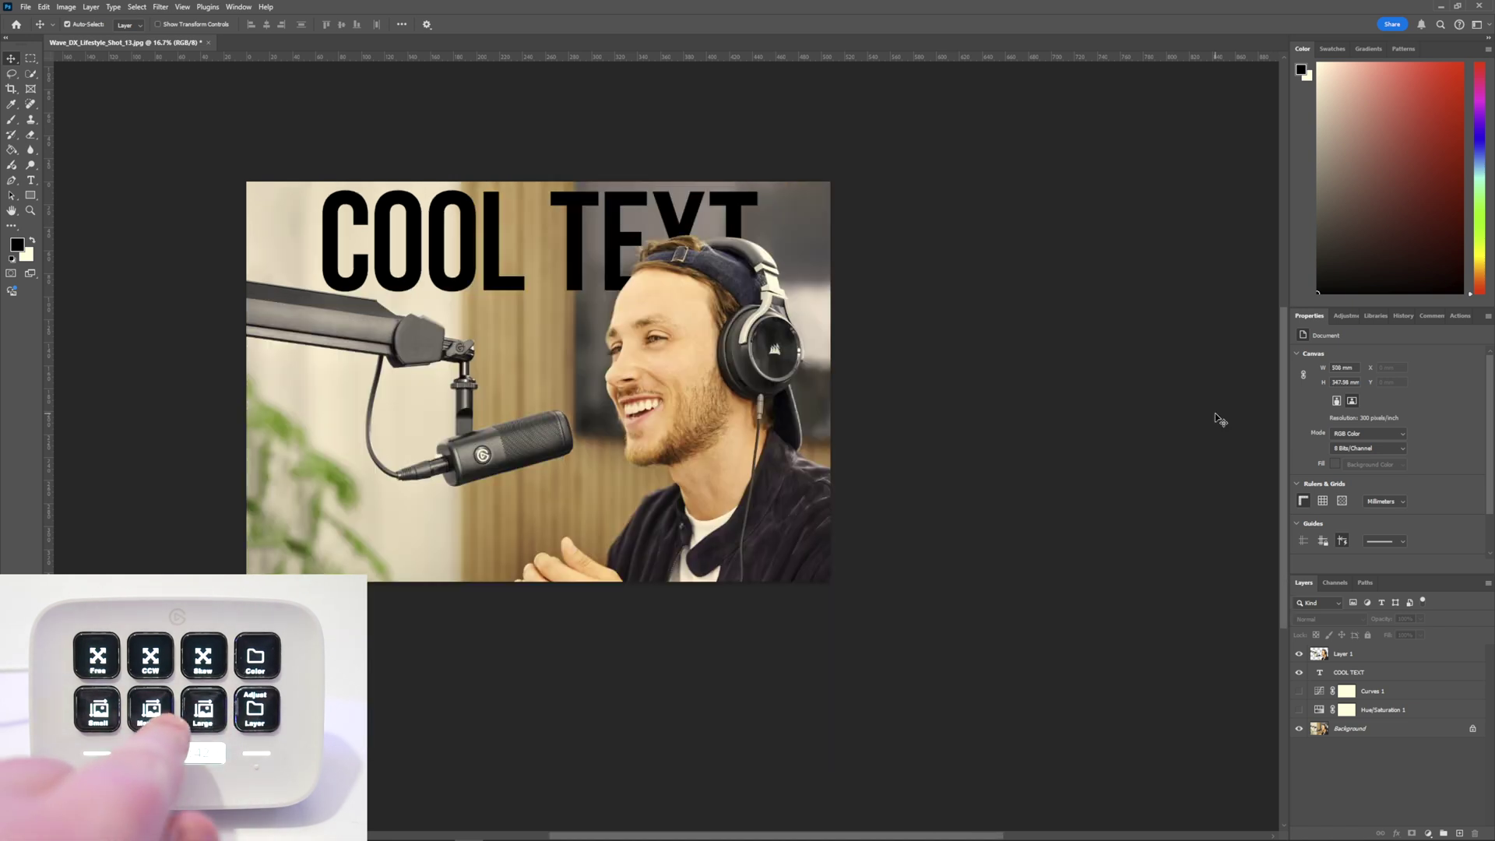
key("ctrl+alt+i")
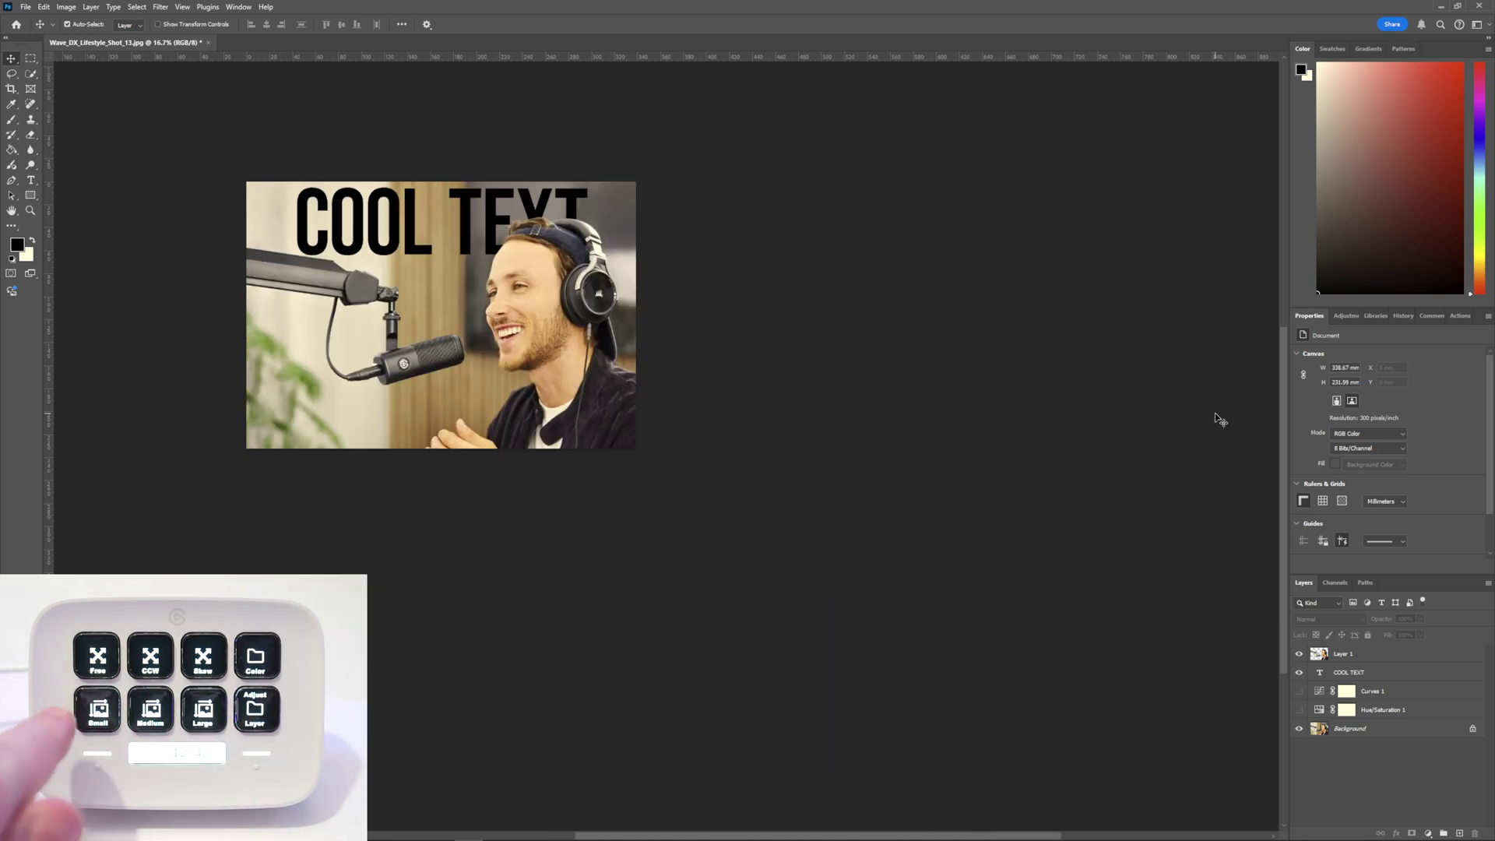
key("ctrl+alt+i")
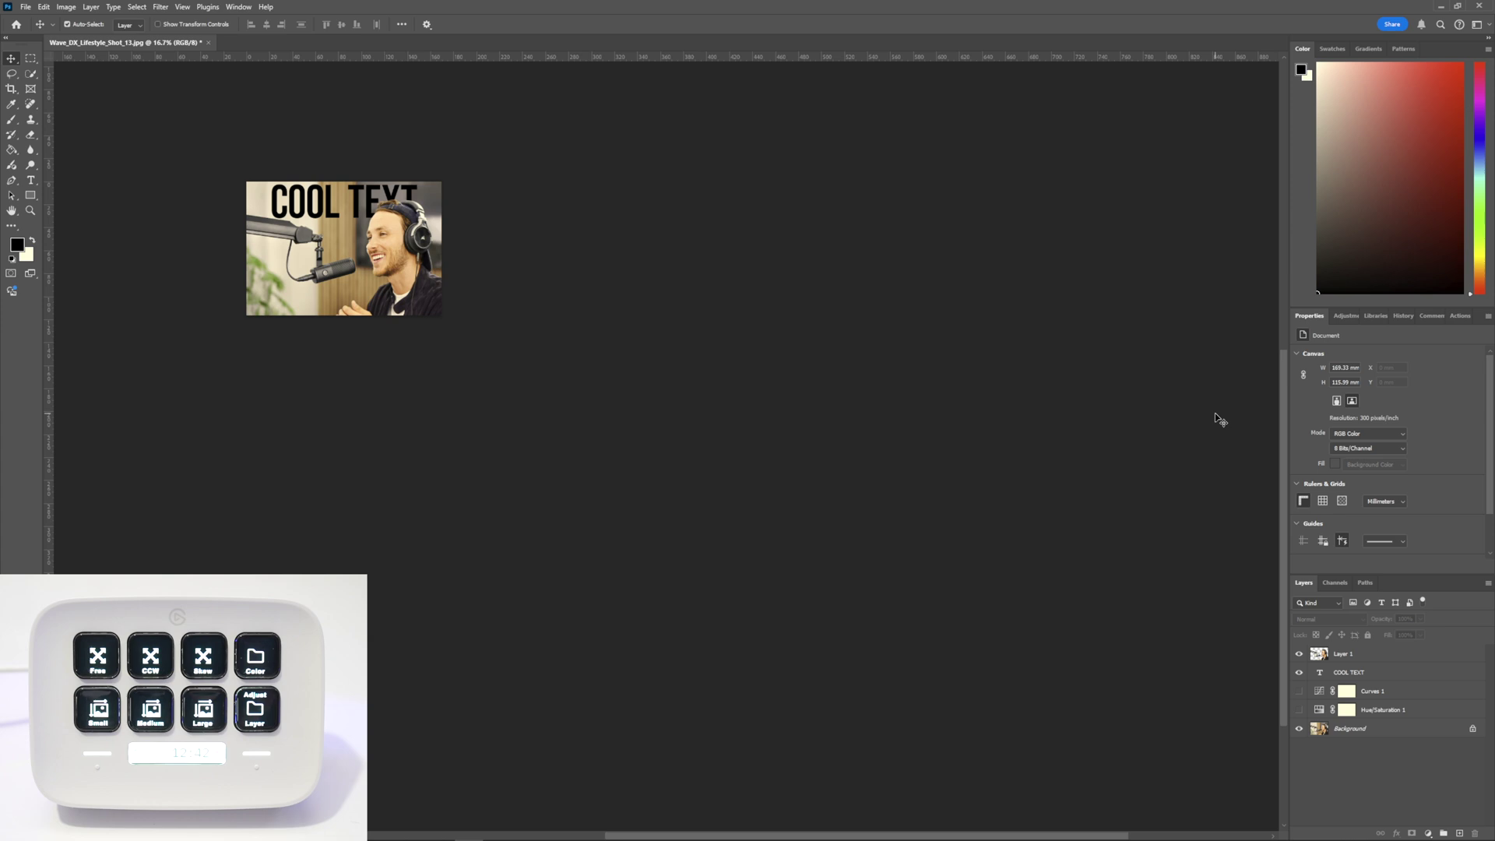